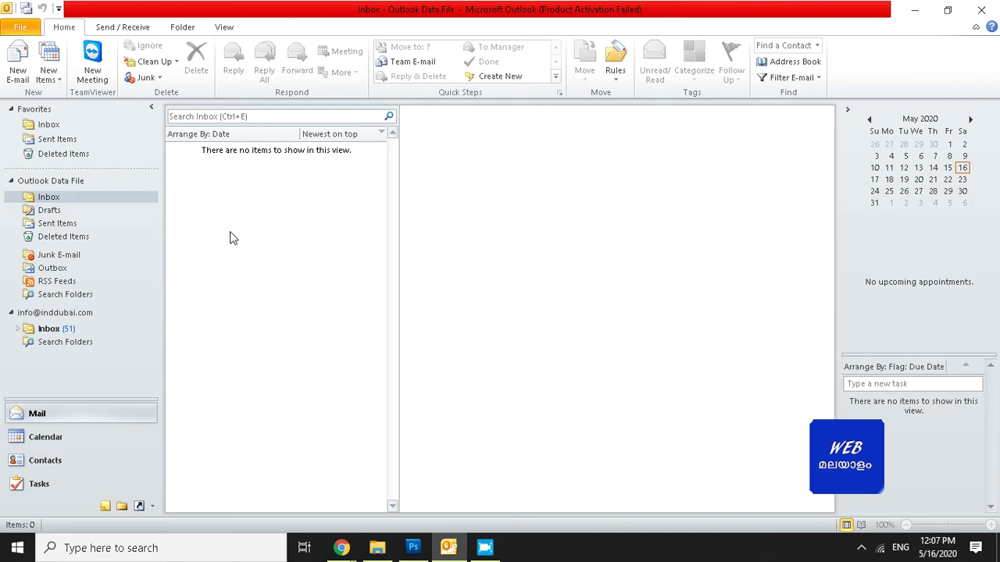
# From the File info page, look over Account Settings, then open the Add New Account wizard.
pyautogui.click(21, 30)
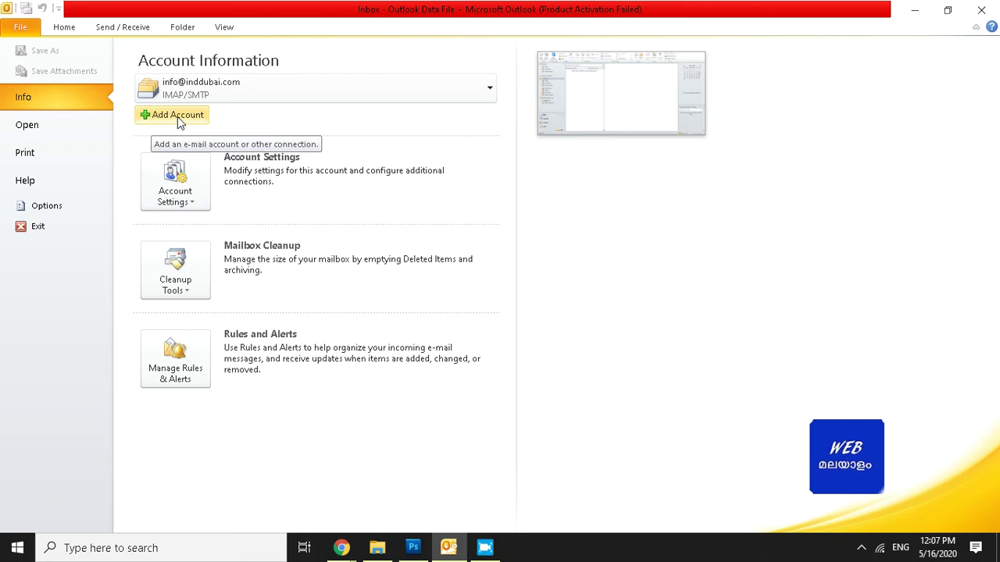
pyautogui.click(161, 120)
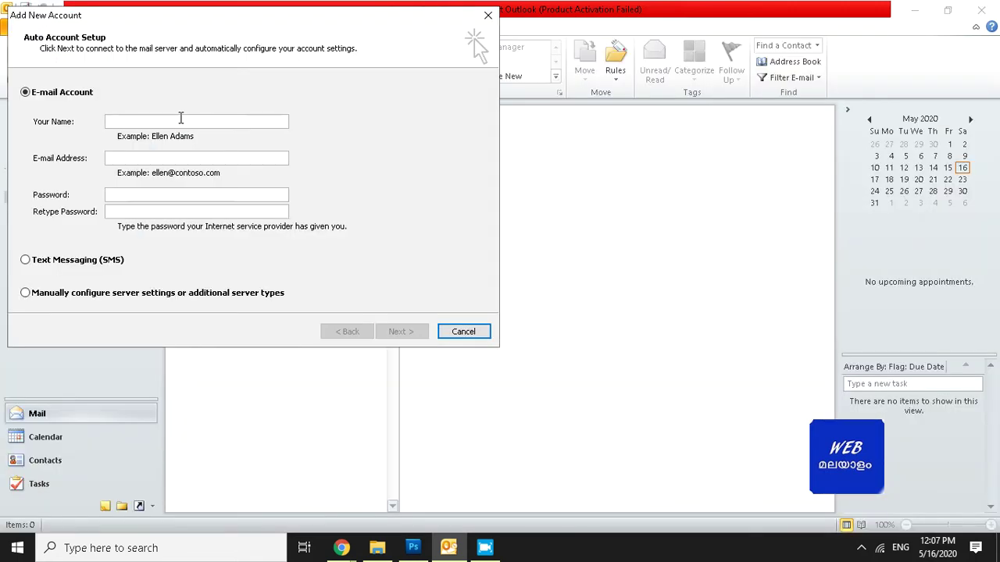
pyautogui.click(461, 337)
pyautogui.click(20, 27)
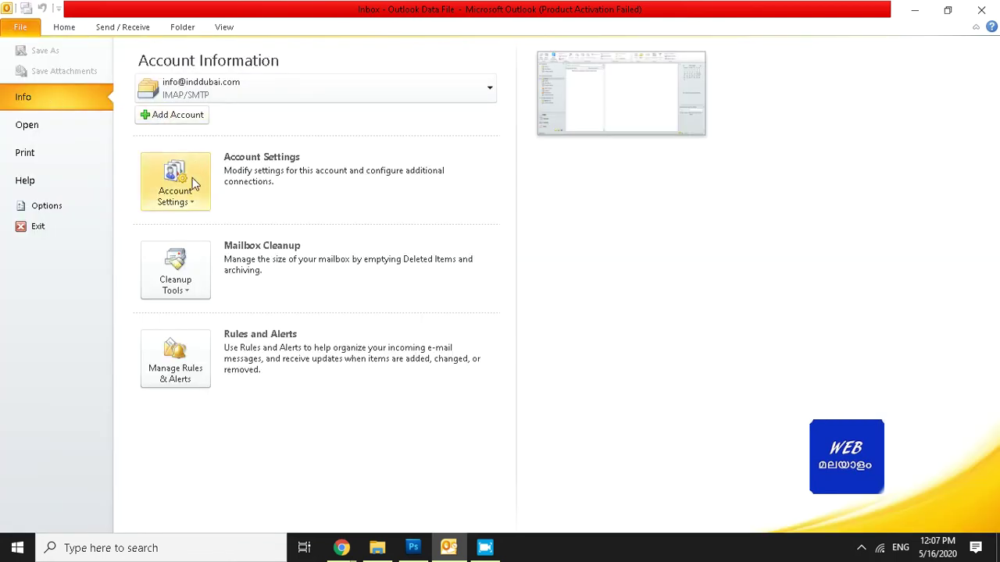
pyautogui.click(192, 197)
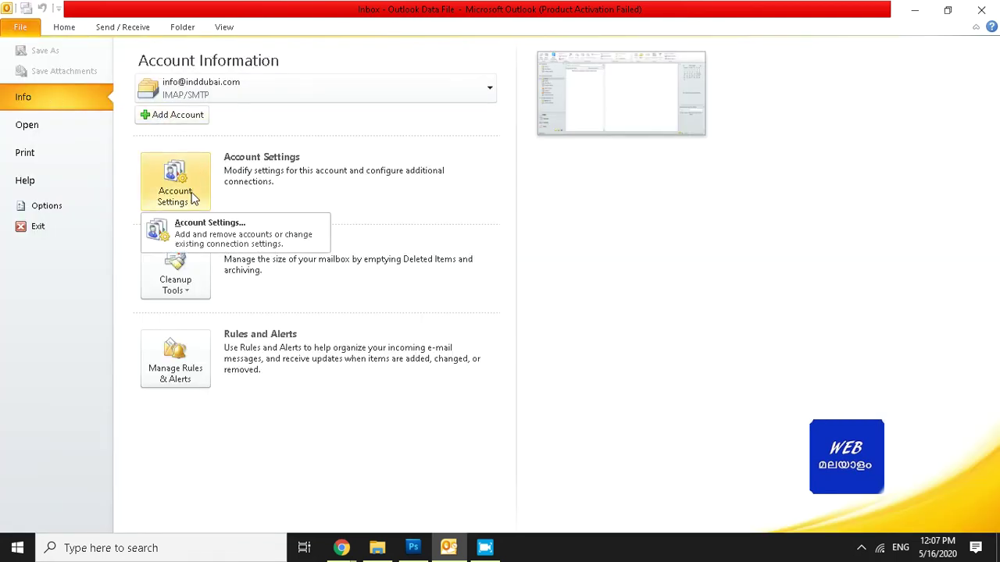
pyautogui.click(153, 139)
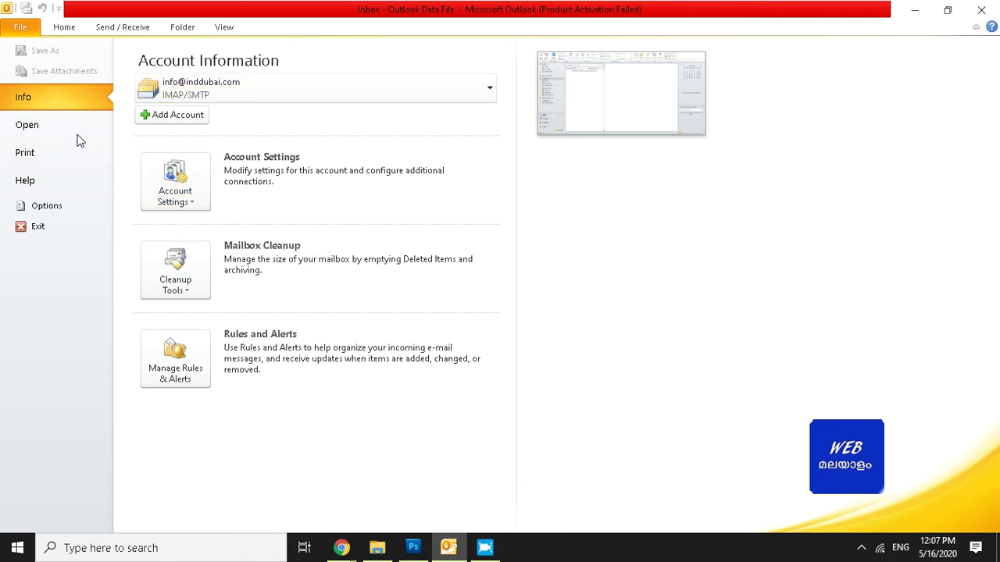
pyautogui.click(179, 115)
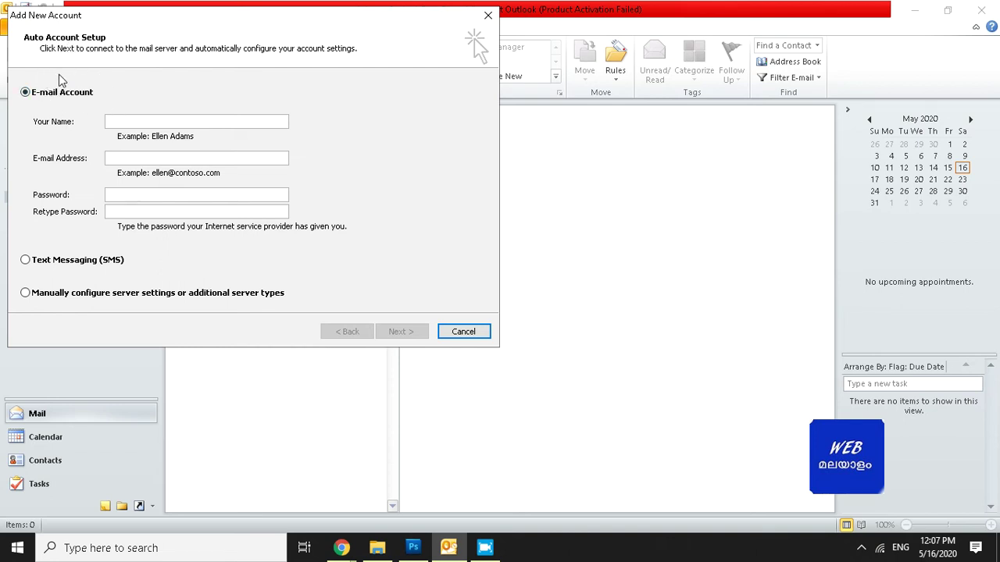
# Choose manual server configuration and continue with Internet E-mail as the service.
pyautogui.click(27, 294)
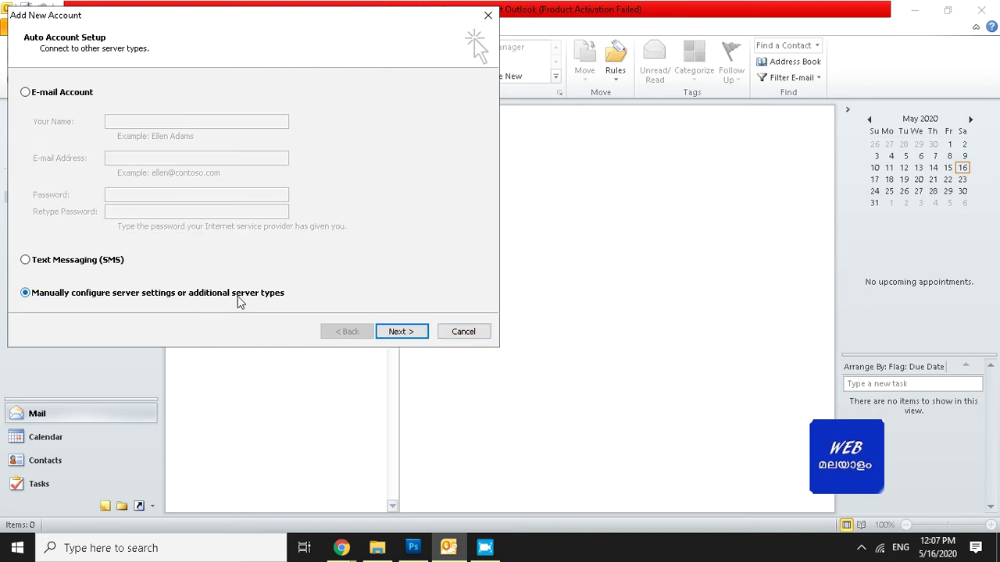
pyautogui.click(397, 331)
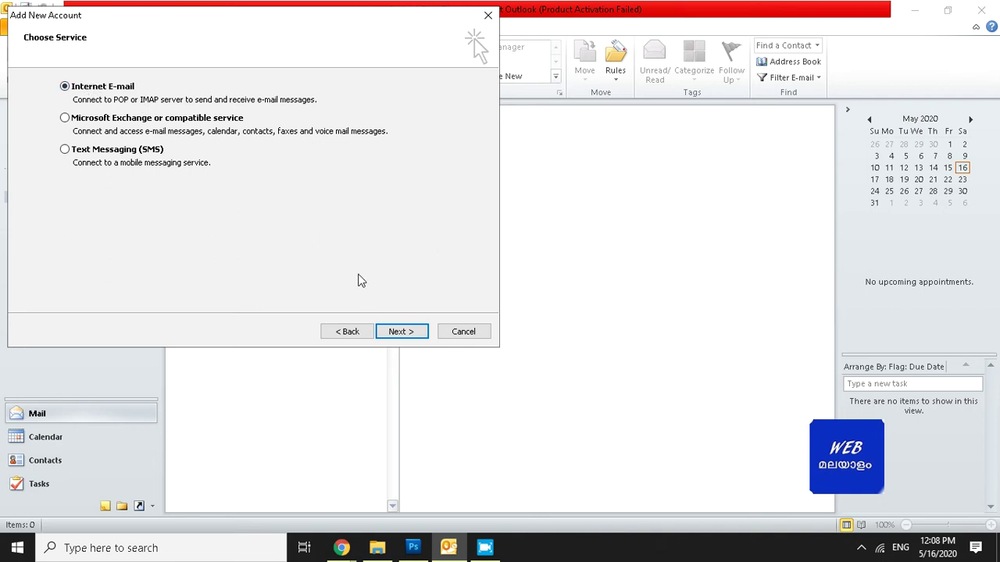
pyautogui.click(398, 331)
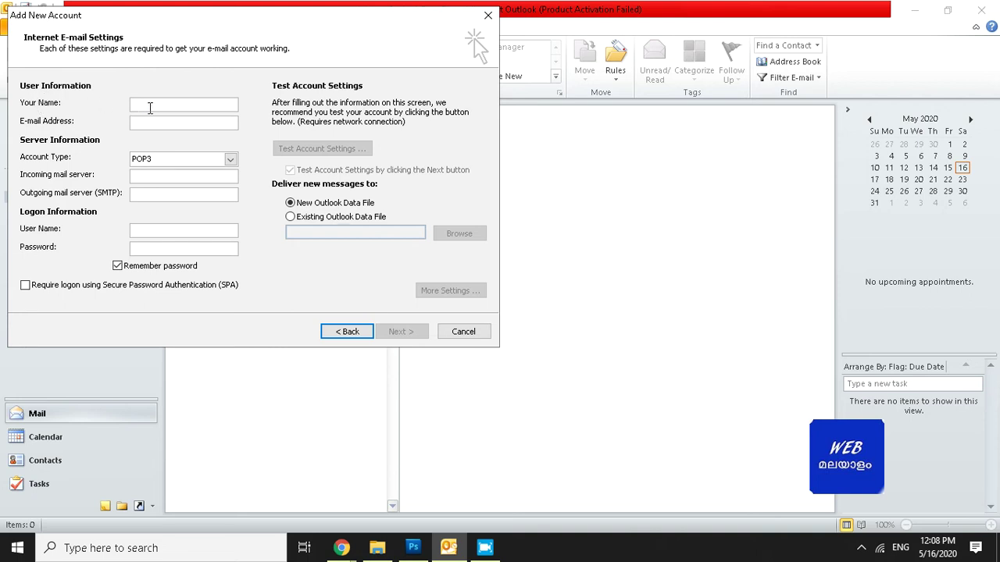
# Fill in the display name and the account's e-mail address.
pyautogui.write('We B Malayalam')
pyautogui.click(134, 125)
pyautogui.click(167, 146)
# Keep POP3 selected in the Account Type list.
pyautogui.click(178, 160)
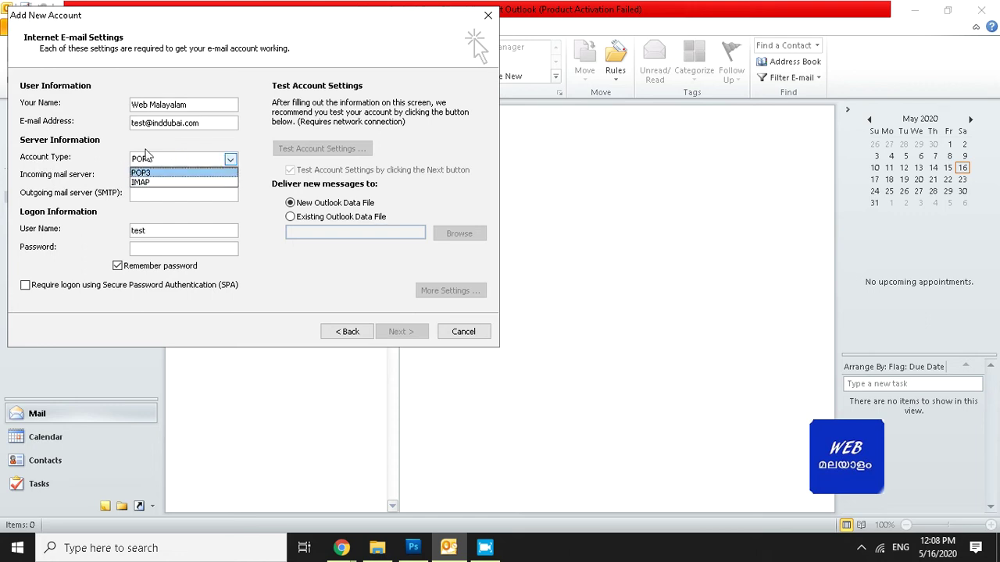
pyautogui.click(145, 154)
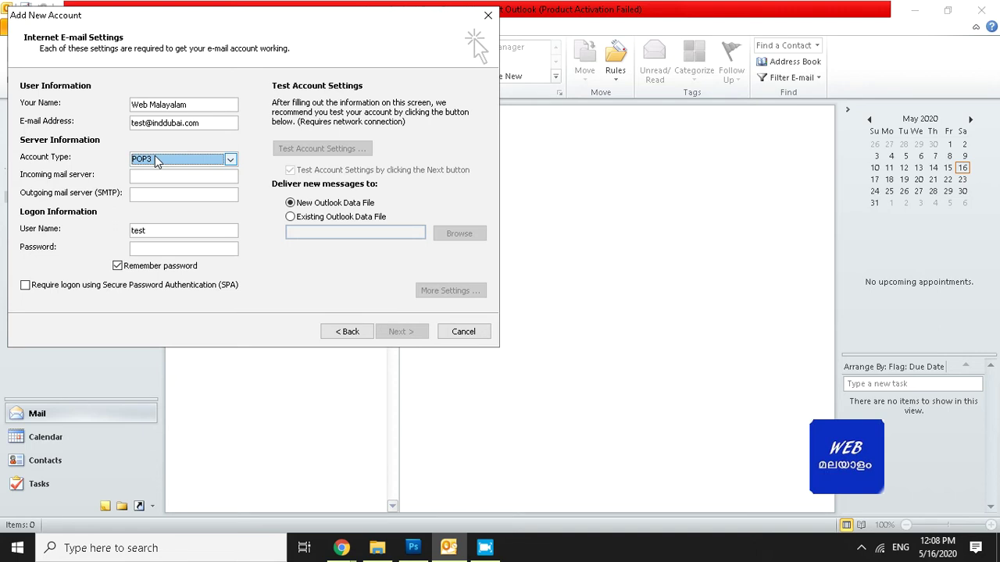
pyautogui.click(157, 161)
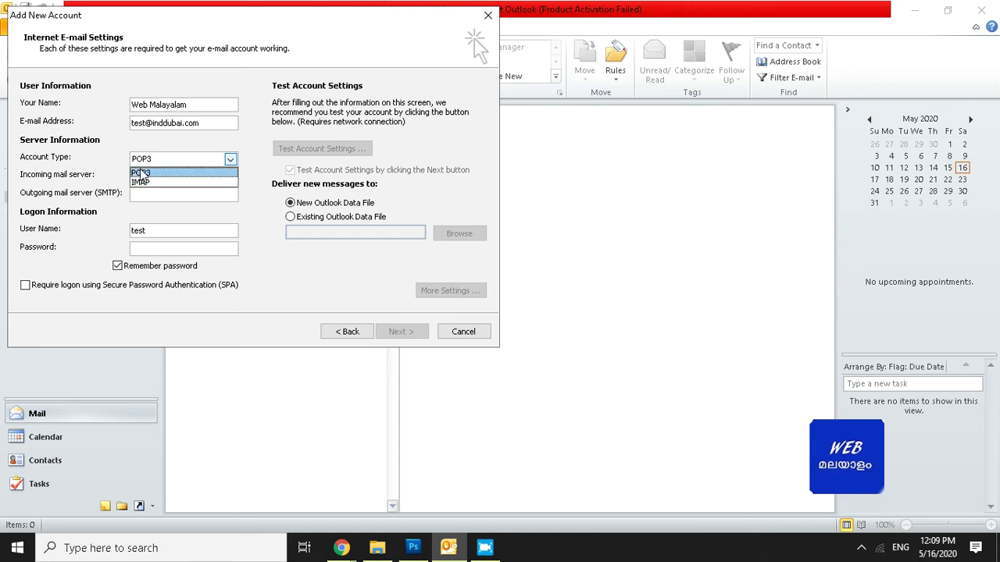
pyautogui.click(137, 174)
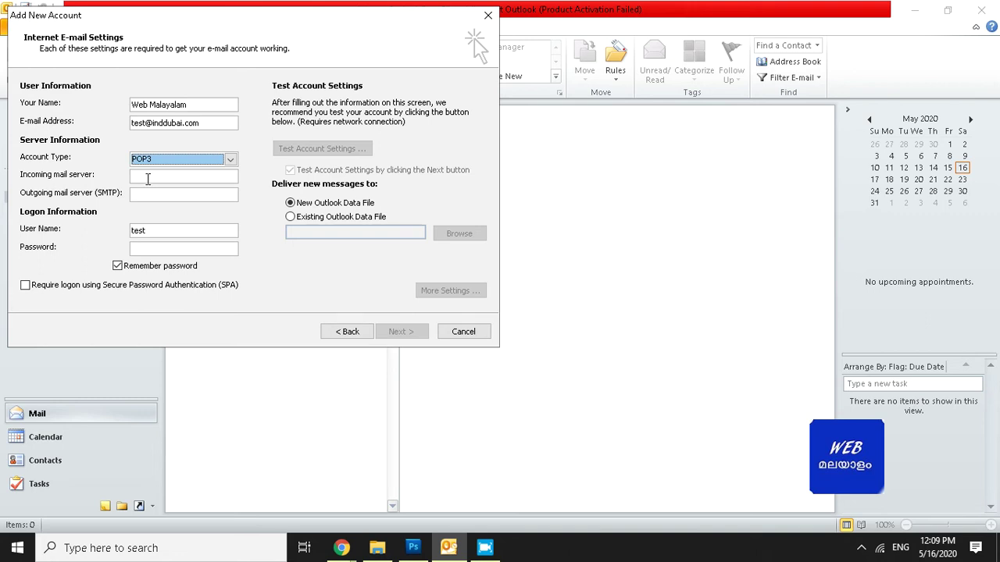
pyautogui.click(140, 179)
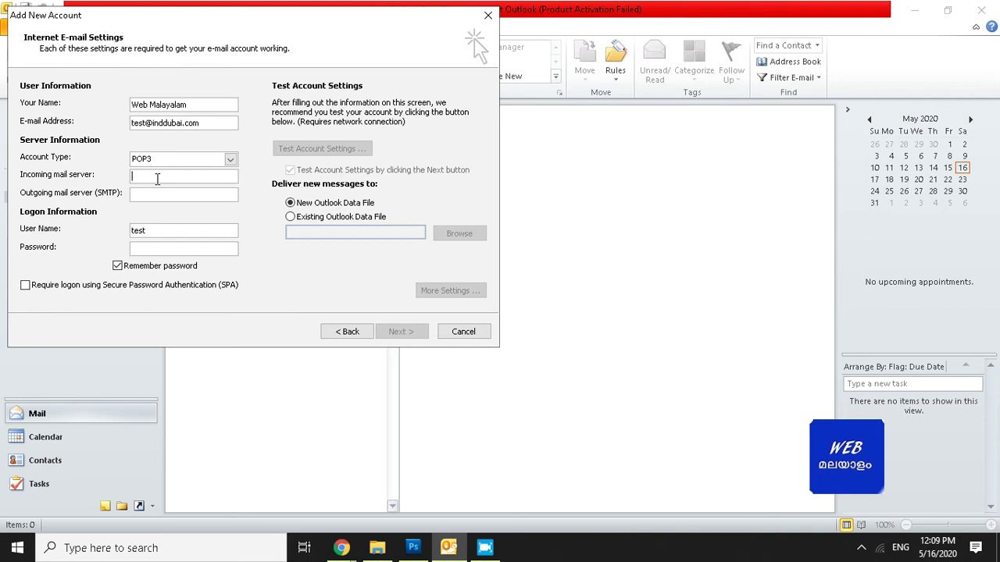
# Set the incoming server to pop.inddubai.com and the outgoing server to smtp.inddubai.com.
pyautogui.write('pop.')
pyautogui.moveTo(152, 123); pyautogui.dragTo(202, 124)
pyautogui.hotkey('ctrl', 'c')
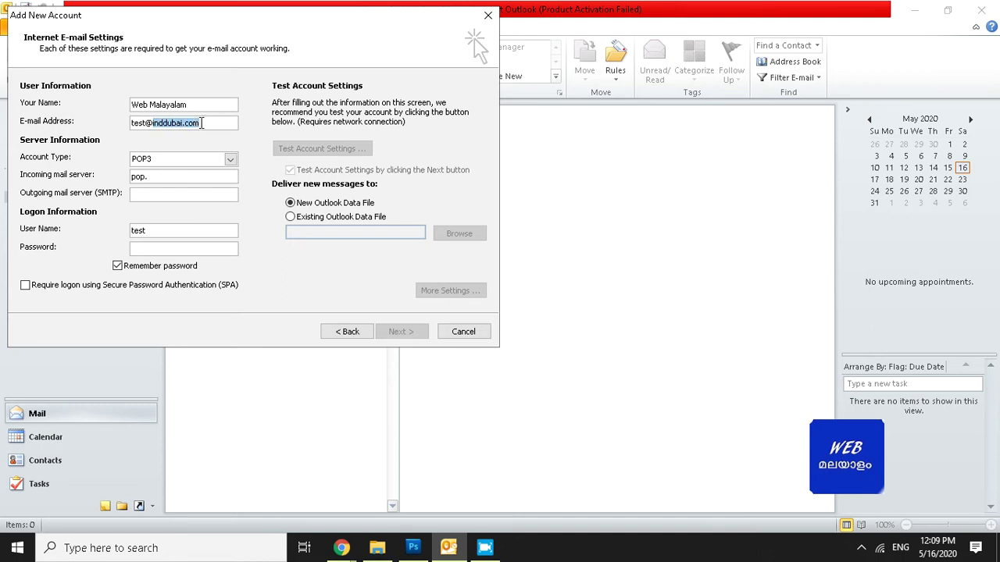
pyautogui.click(162, 173)
pyautogui.hotkey('ctrl', 'v')
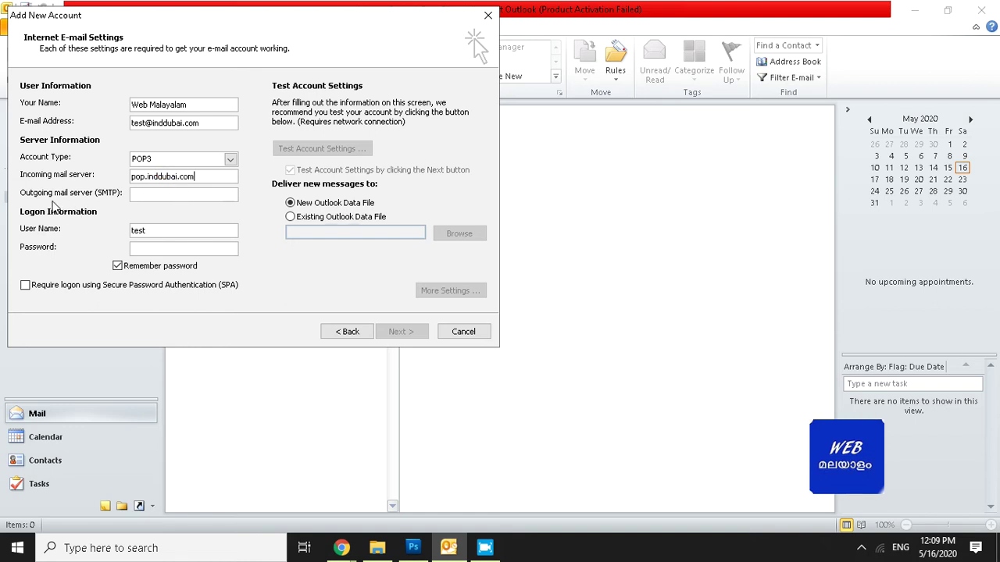
pyautogui.click(143, 194)
pyautogui.write('sm')
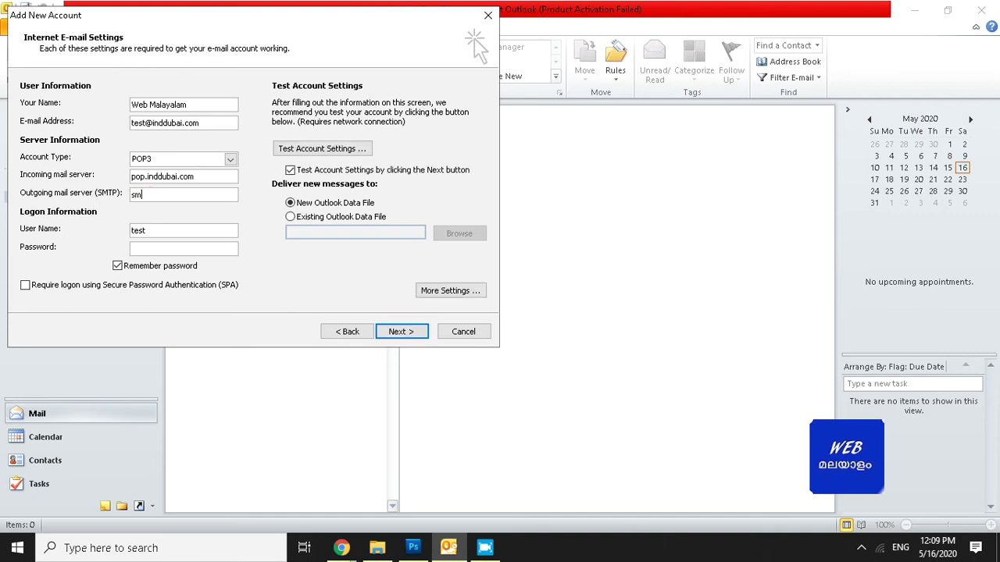
pyautogui.write('tp.')
pyautogui.hotkey('ctrl', 'v')
# Use the full e-mail address as the User Name and enter the account password.
pyautogui.moveTo(201, 123); pyautogui.dragTo(122, 132)
pyautogui.hotkey('ctrl', 'c')
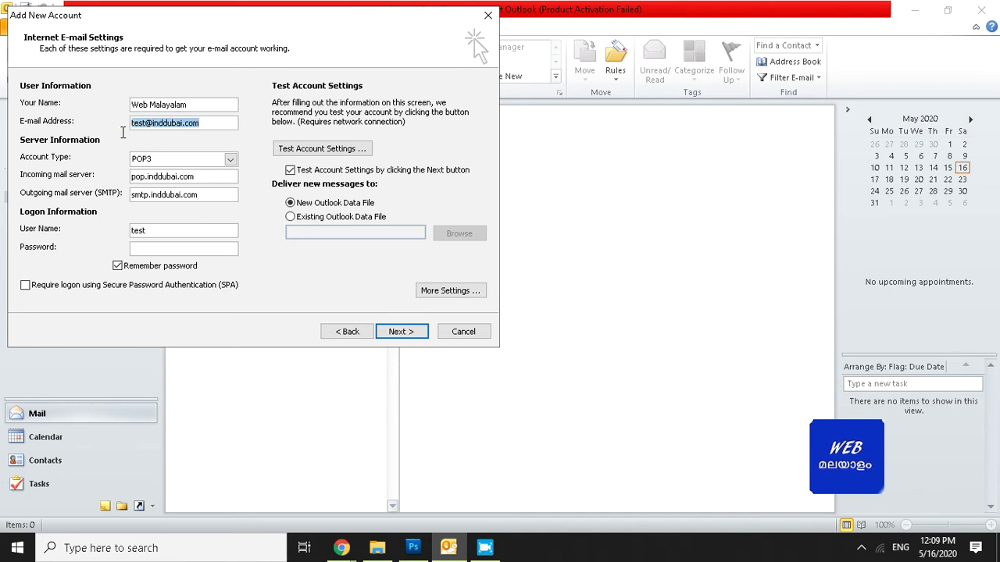
pyautogui.doubleClick(145, 229)
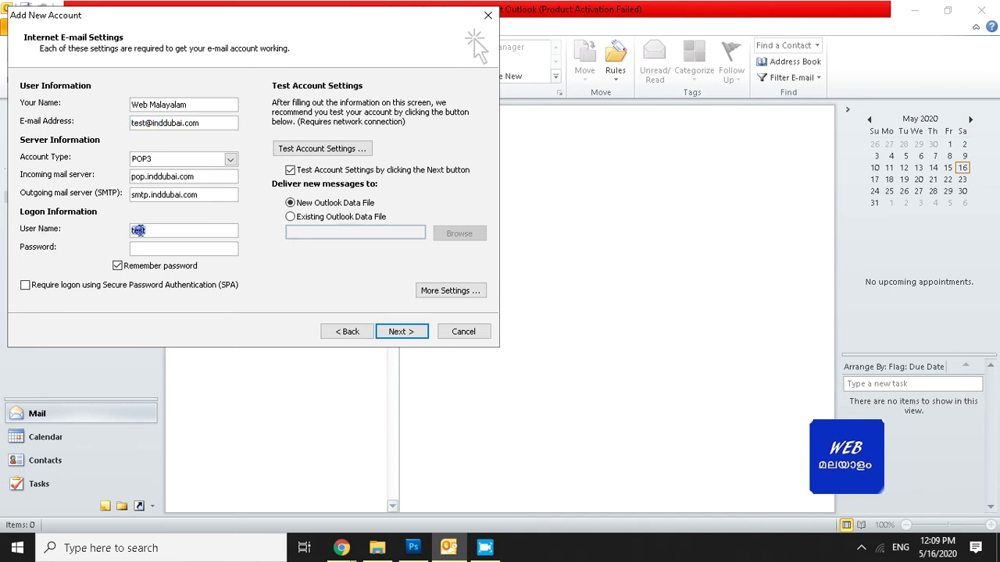
pyautogui.hotkey('ctrl', 'v')
pyautogui.click(150, 248)
pyautogui.write('test')
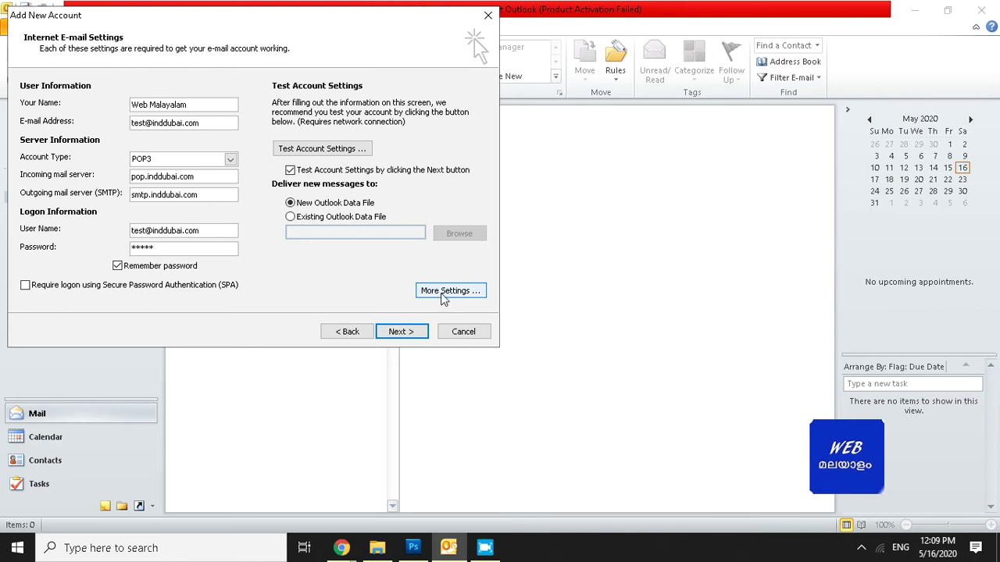
# In More Settings, make the outgoing SMTP server require authentication like the incoming server.
pyautogui.click(442, 295)
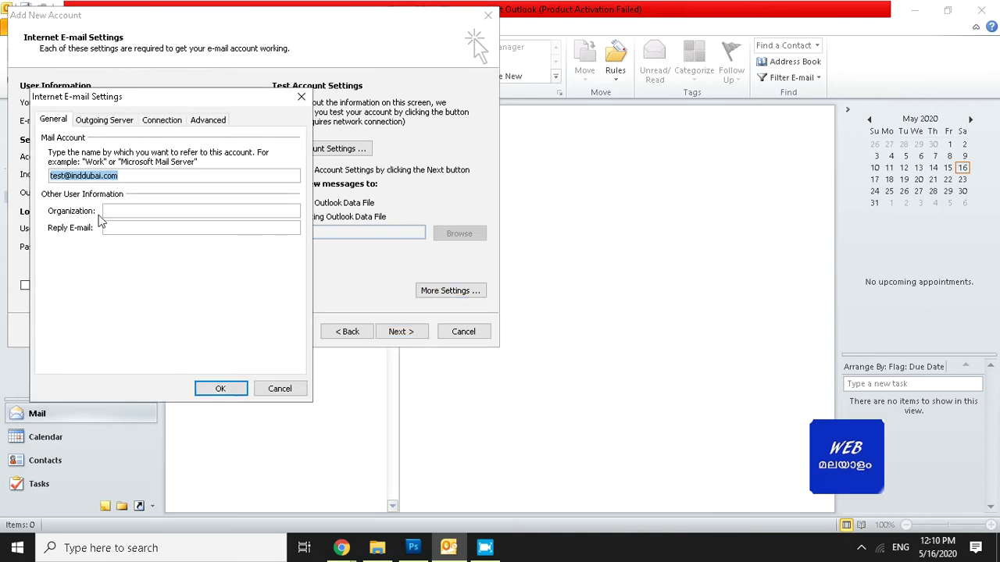
pyautogui.click(93, 123)
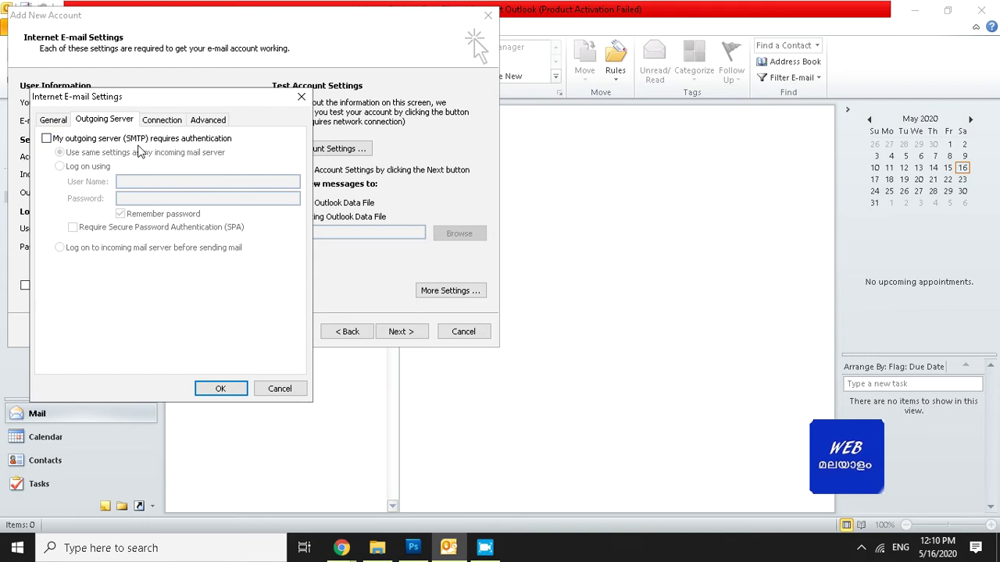
pyautogui.click(47, 138)
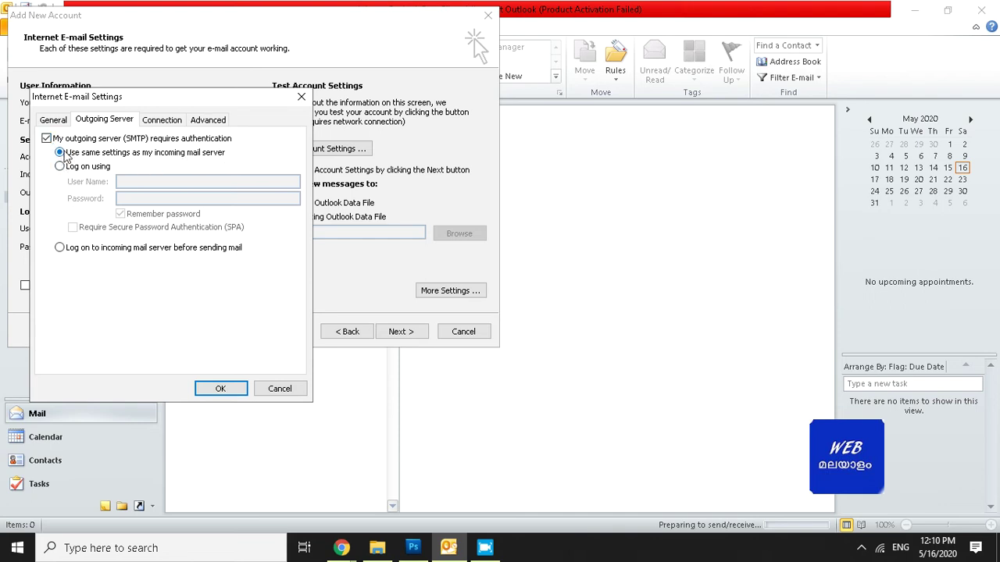
pyautogui.click(160, 121)
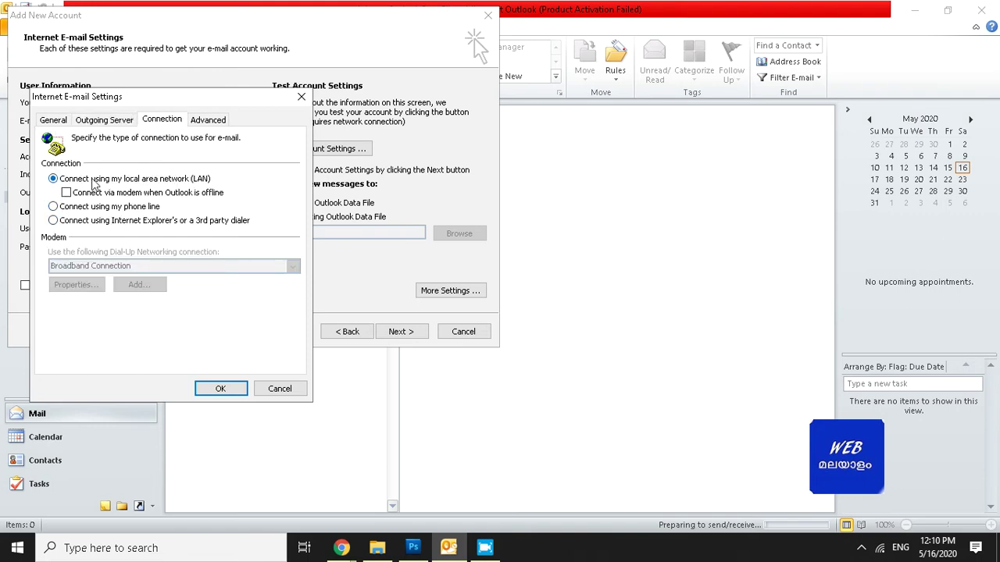
# On the Advanced tab, keep POP3 port 110 and change the SMTP port from 25 to 587.
pyautogui.click(208, 121)
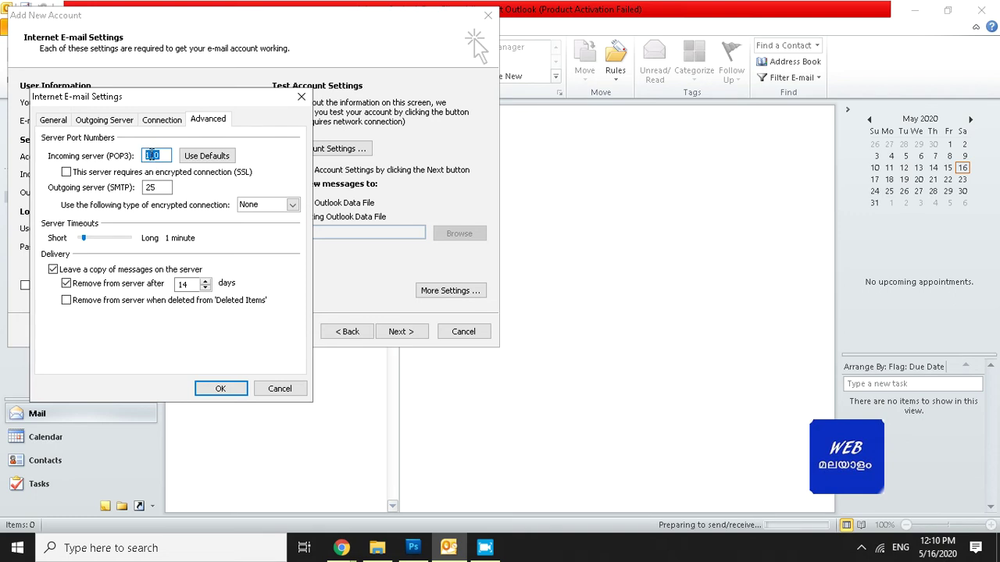
pyautogui.doubleClick(152, 156)
pyautogui.doubleClick(145, 188)
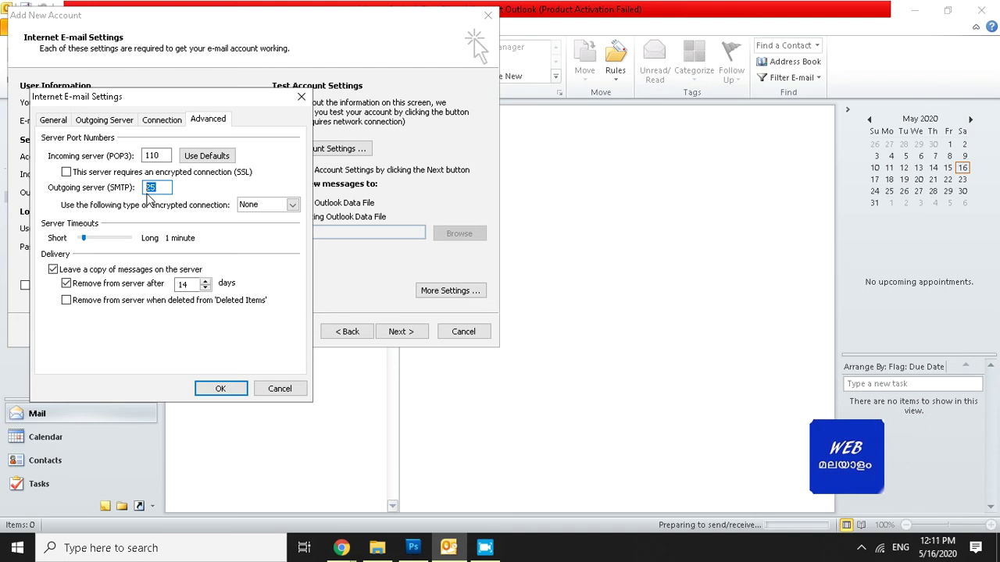
pyautogui.write('587')
# Keep outgoing encryption at None and server copies removed after 14 days, then apply.
pyautogui.click(275, 206)
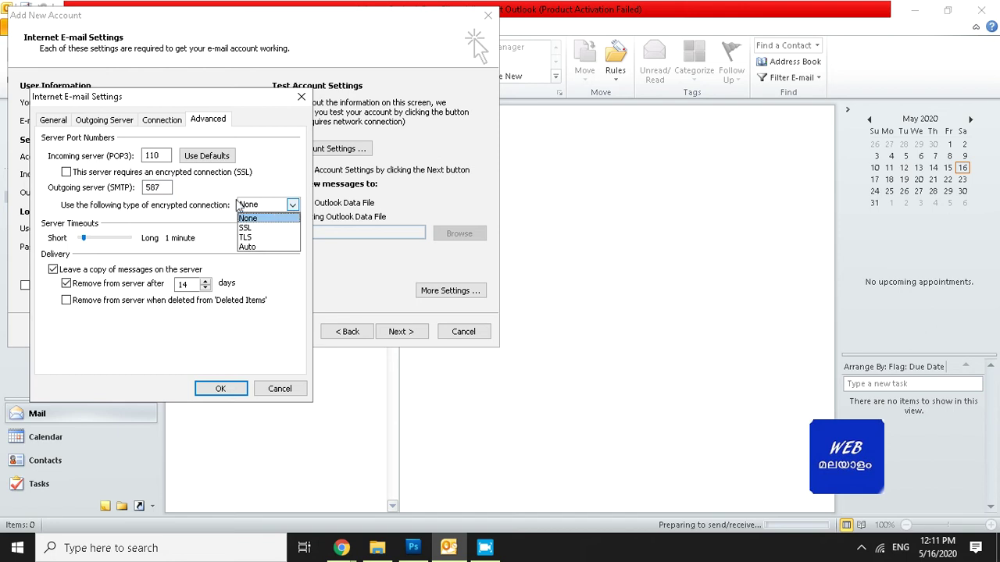
pyautogui.click(213, 205)
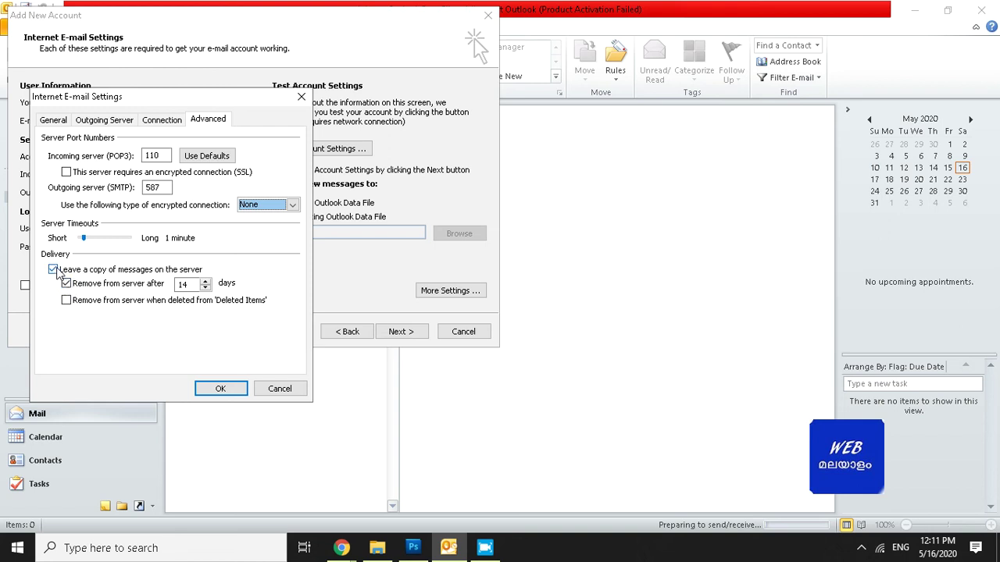
pyautogui.click(66, 285)
pyautogui.click(205, 284)
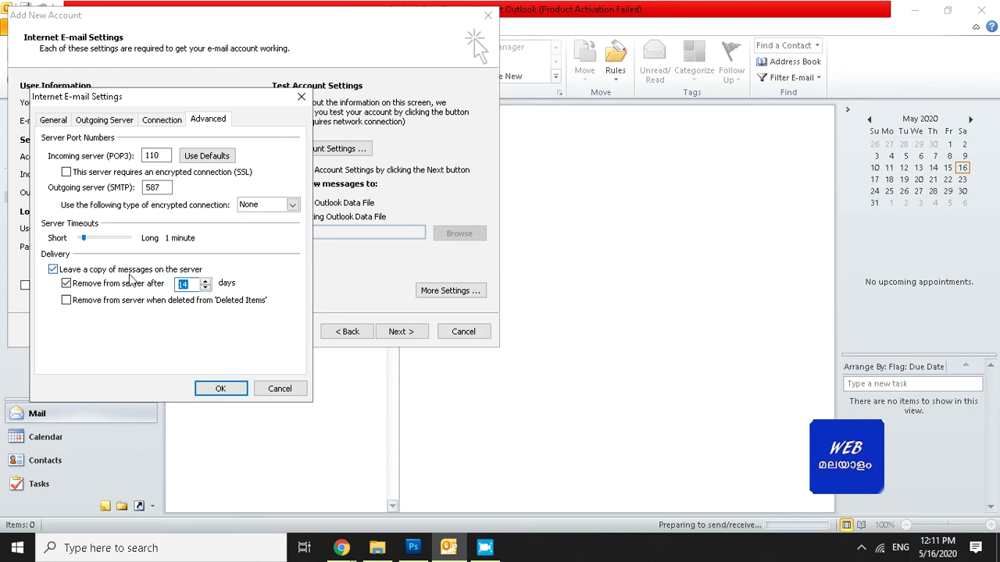
pyautogui.click(221, 388)
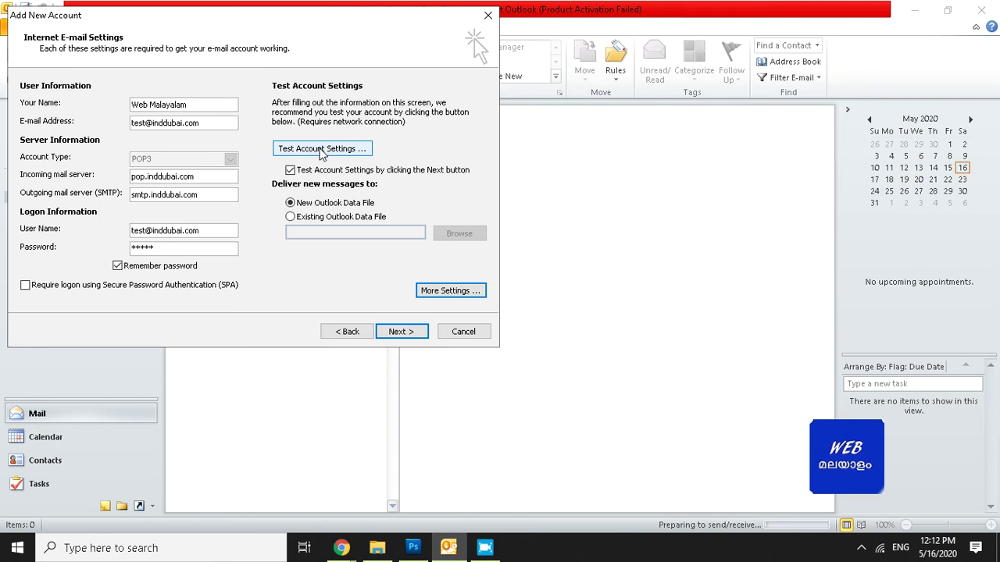
# Run the account tests twice until POP3 logon and the test message both show Completed.
pyautogui.click(320, 150)
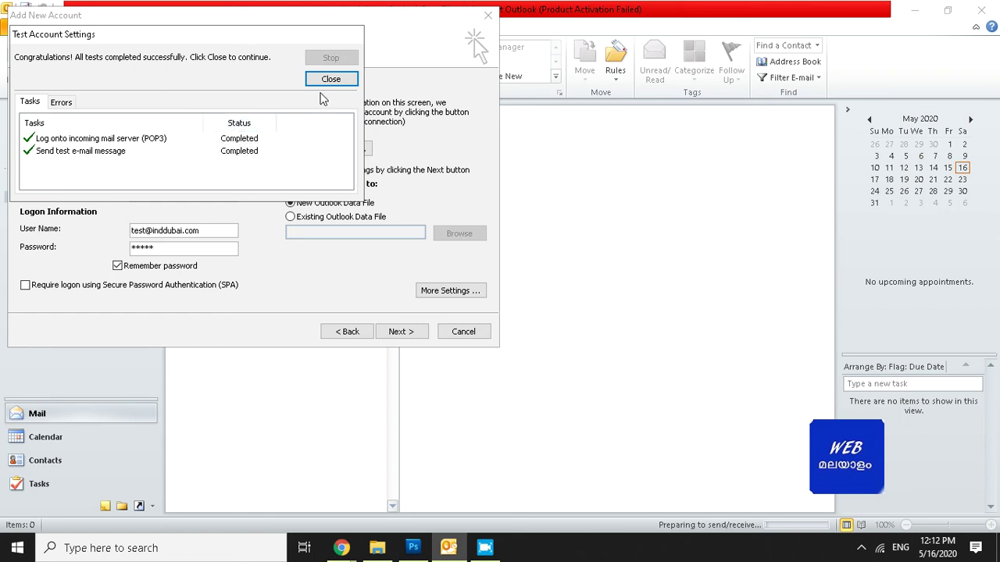
pyautogui.click(336, 81)
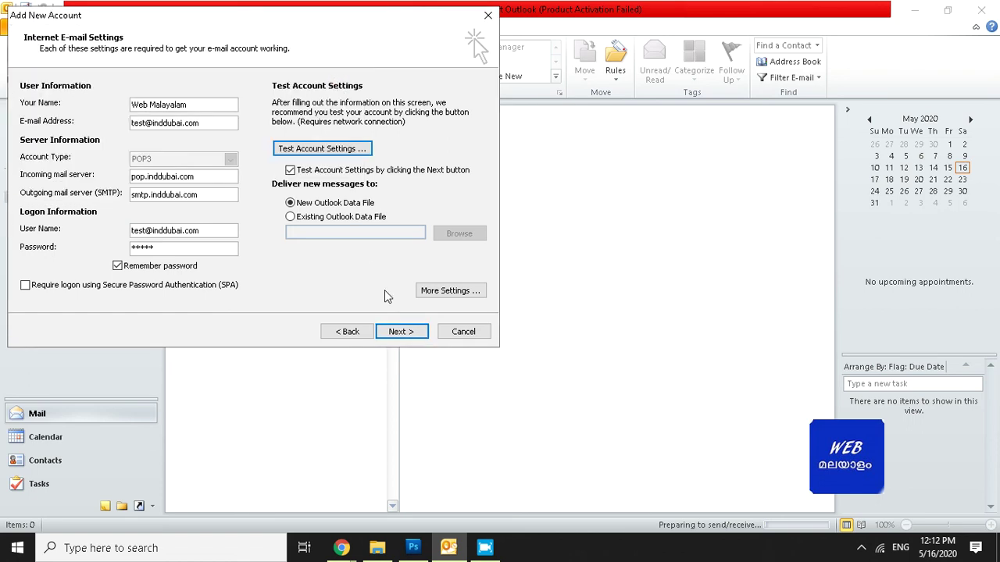
pyautogui.click(400, 332)
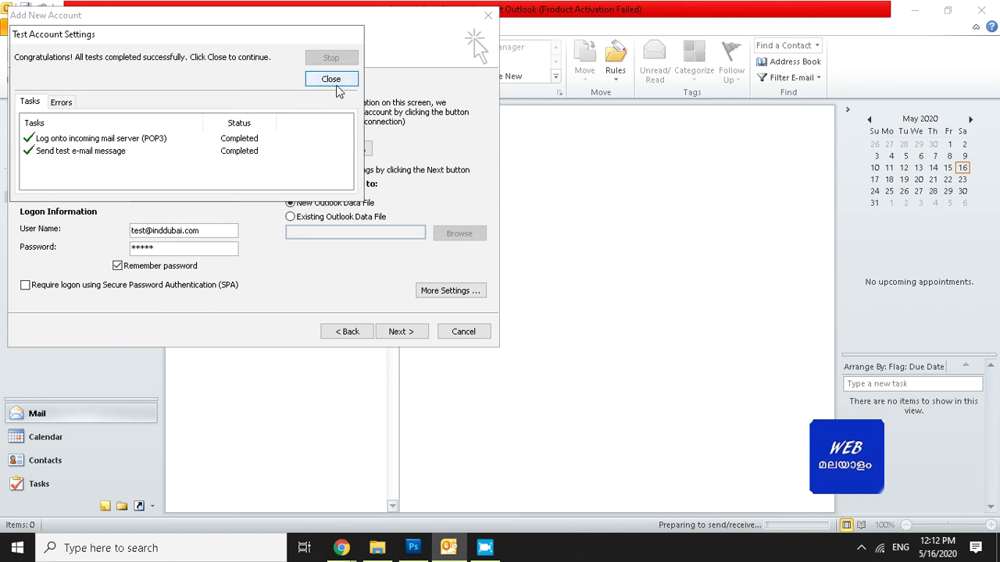
pyautogui.click(331, 79)
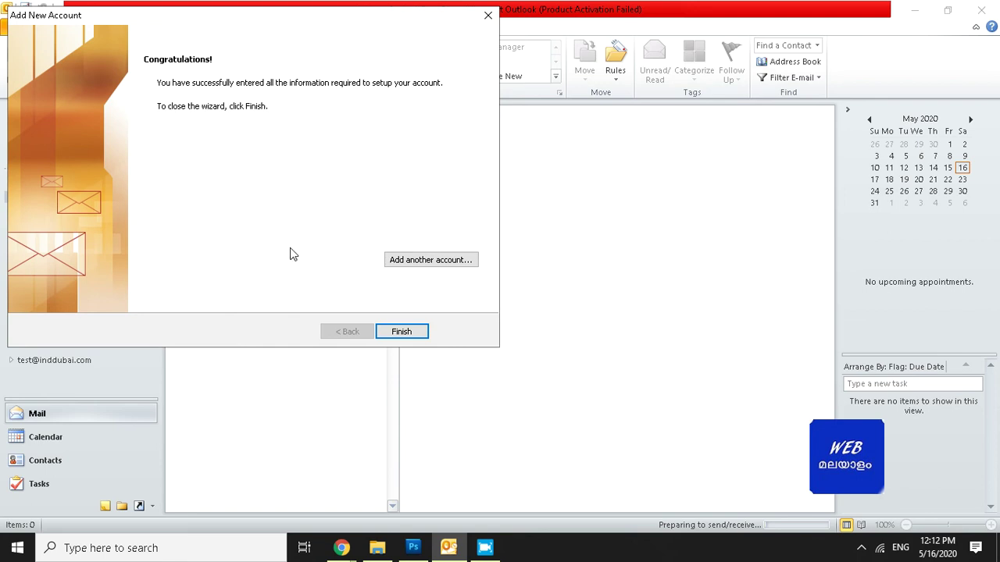
# Finish the wizard, then expand the new test account and open its Inbox.
pyautogui.click(397, 335)
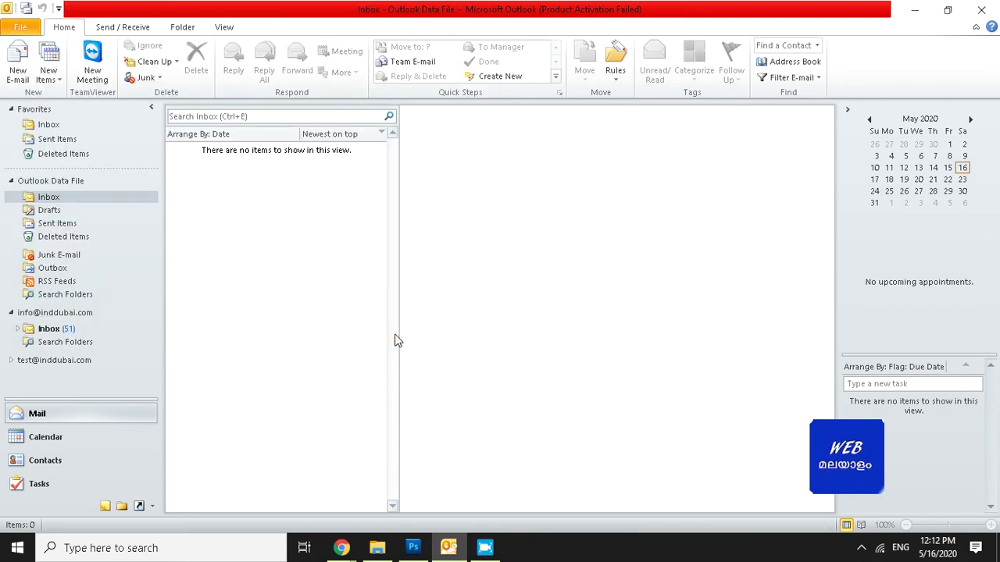
pyautogui.click(10, 360)
pyautogui.scroll(-2, 152, 246)
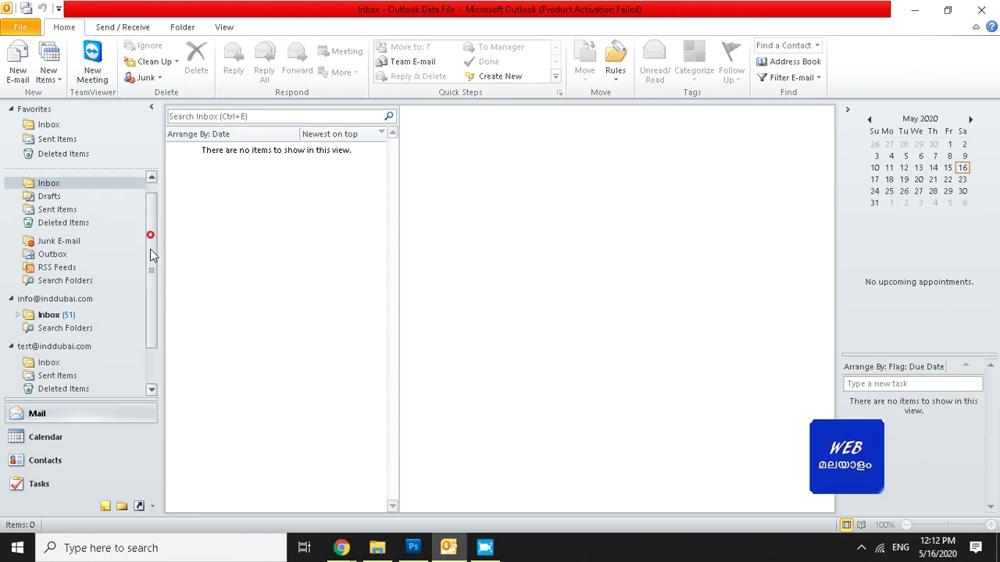
pyautogui.click(59, 313)
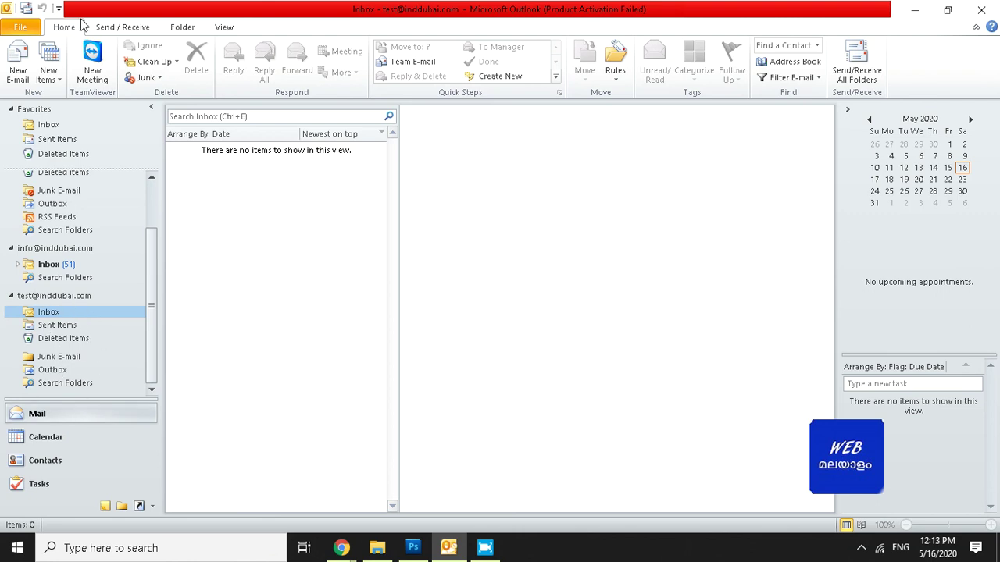
pyautogui.click(20, 29)
pyautogui.click(186, 200)
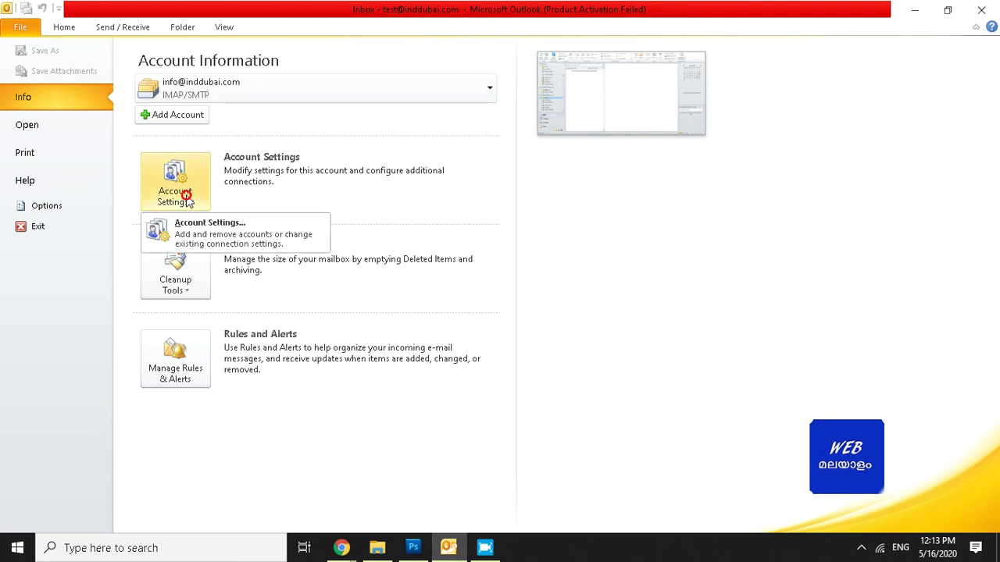
pyautogui.click(225, 233)
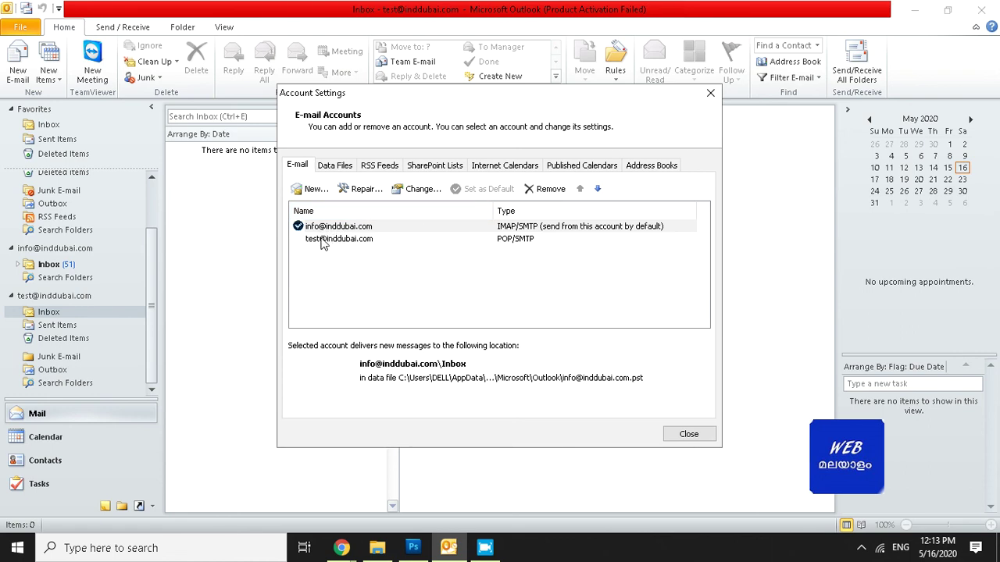
pyautogui.click(321, 240)
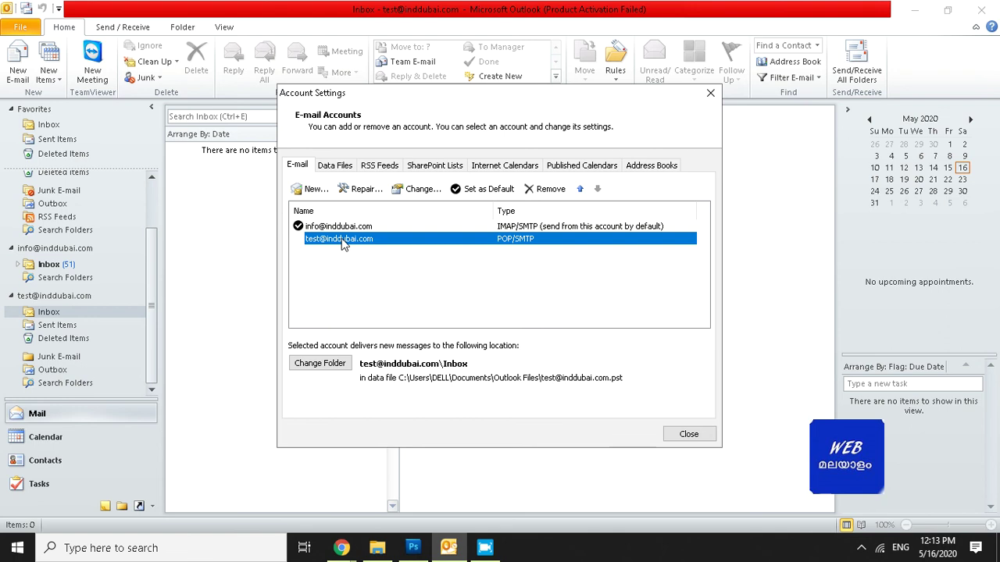
pyautogui.doubleClick(341, 241)
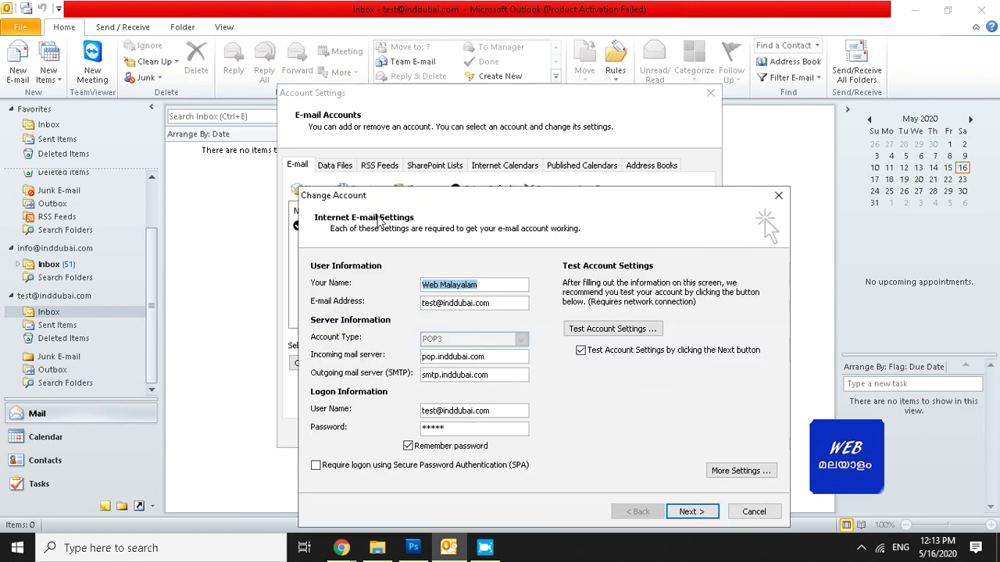
pyautogui.moveTo(478, 194); pyautogui.dragTo(436, 111)
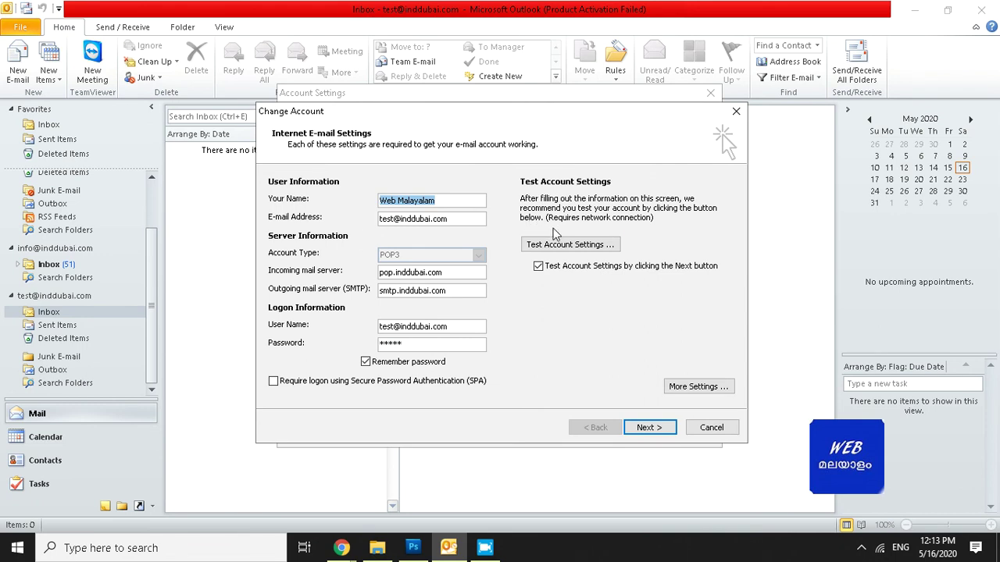
pyautogui.click(568, 247)
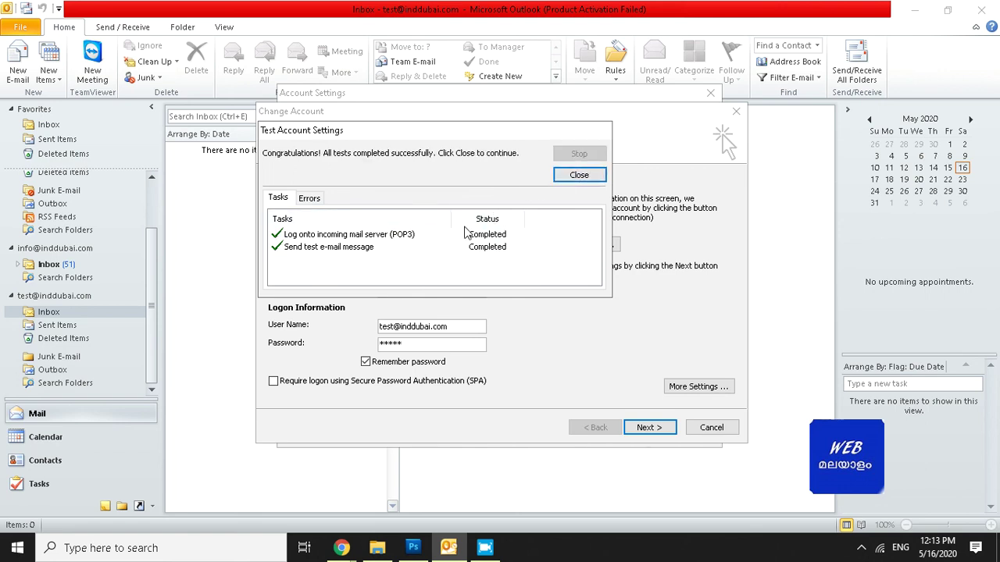
pyautogui.click(591, 174)
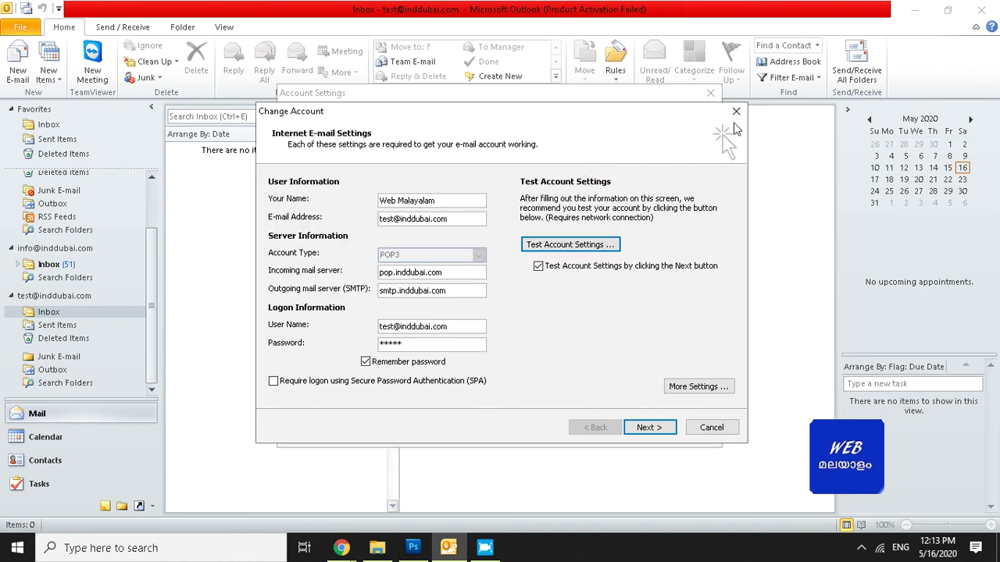
pyautogui.click(721, 429)
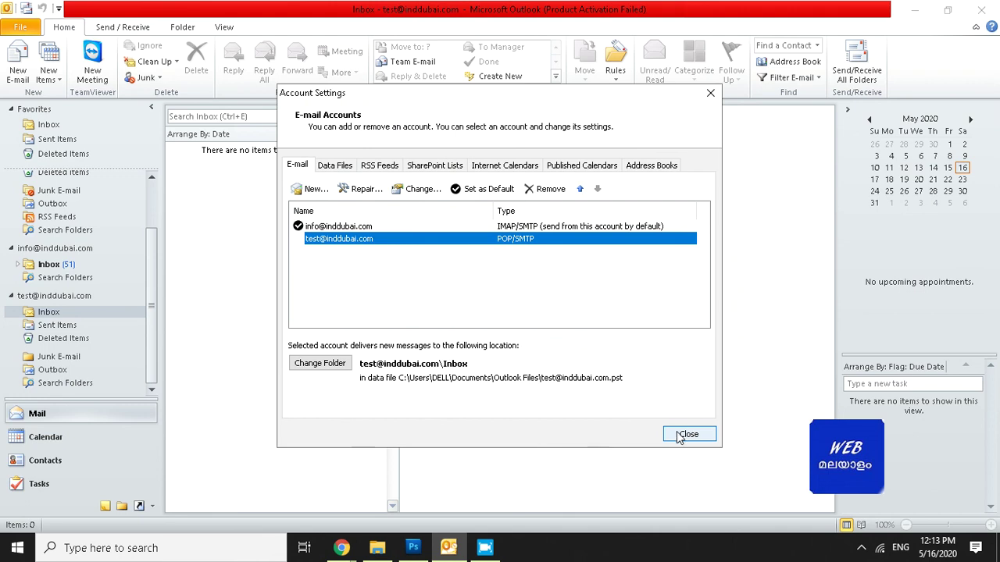
pyautogui.click(689, 435)
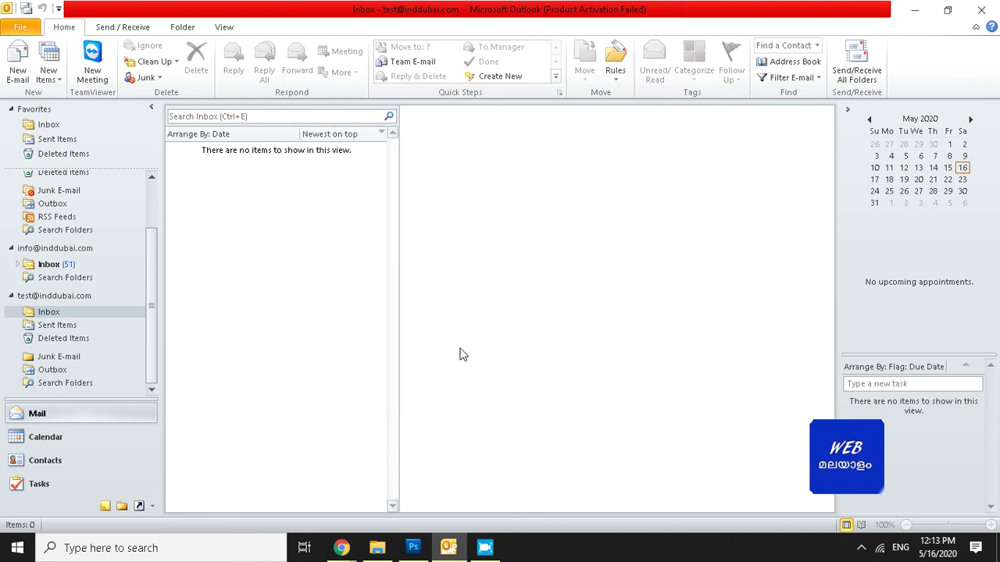